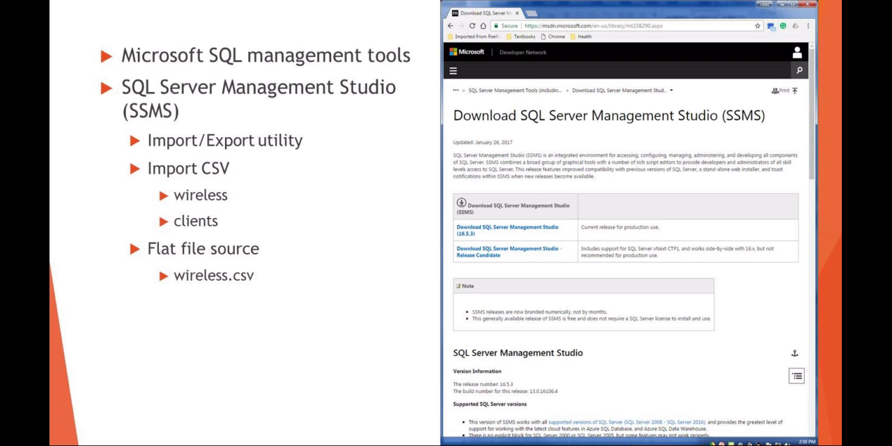
key(Right)
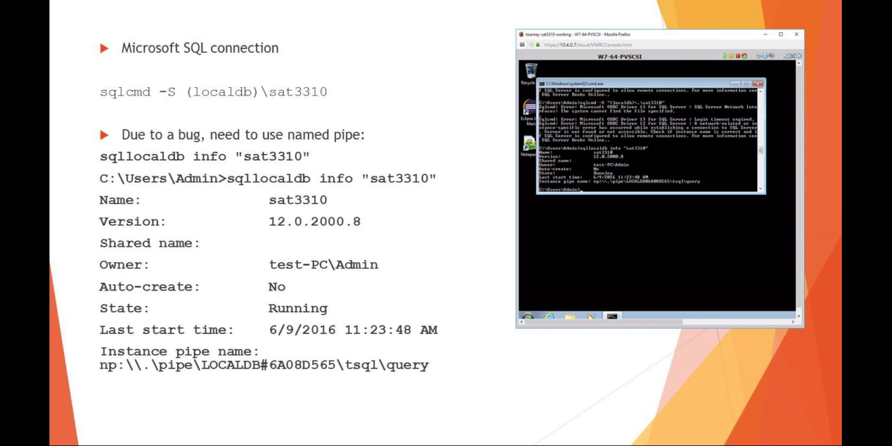
key(Right)
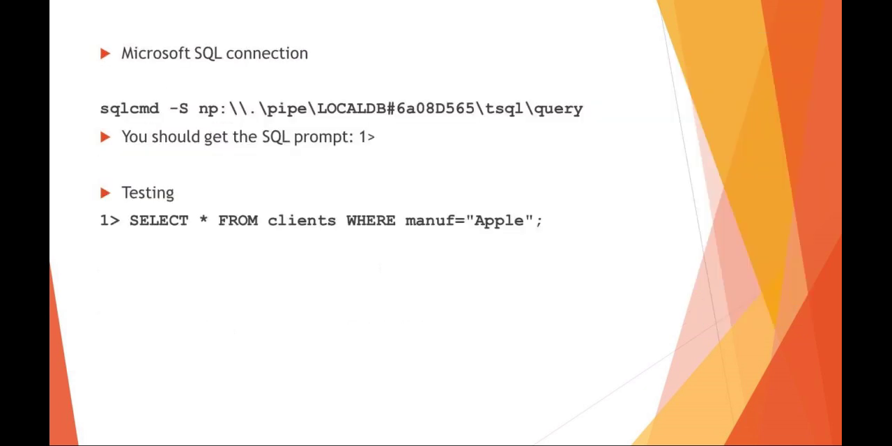